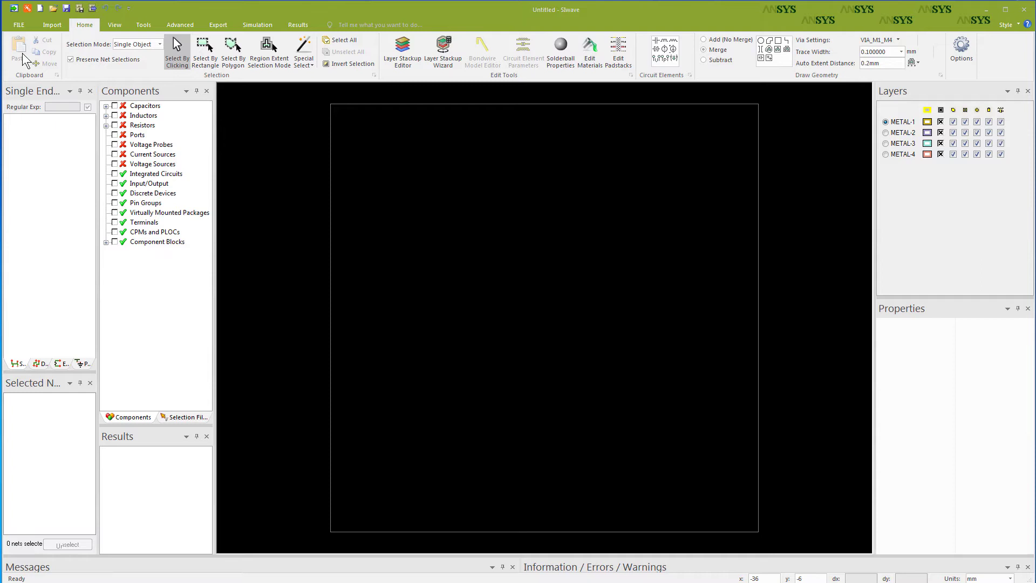
- Import the SO-DIMM.xml design as an IPC2581 file
{"action": "left_click", "coordinate": [53, 25]}
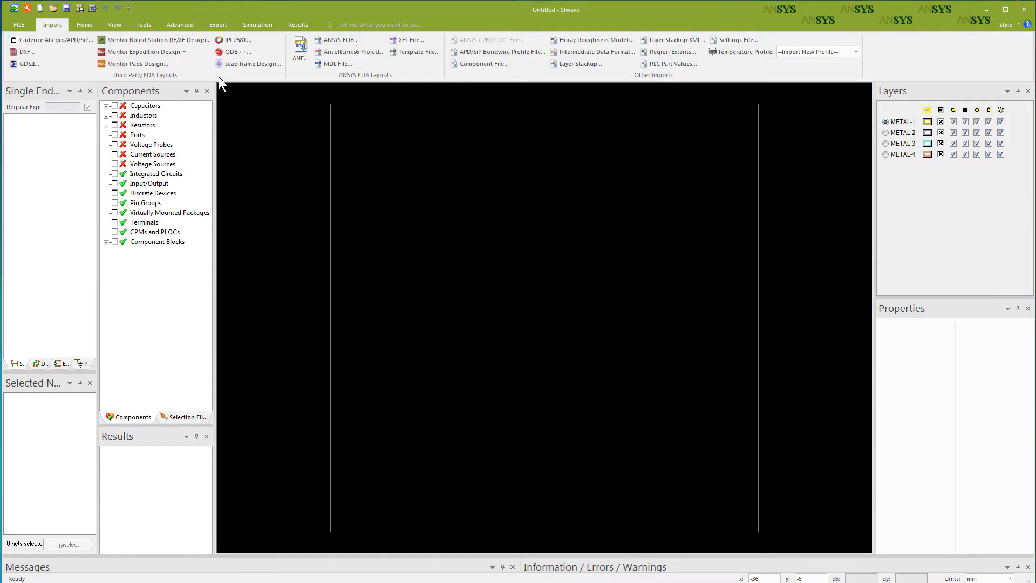
{"action": "left_click", "coordinate": [237, 40]}
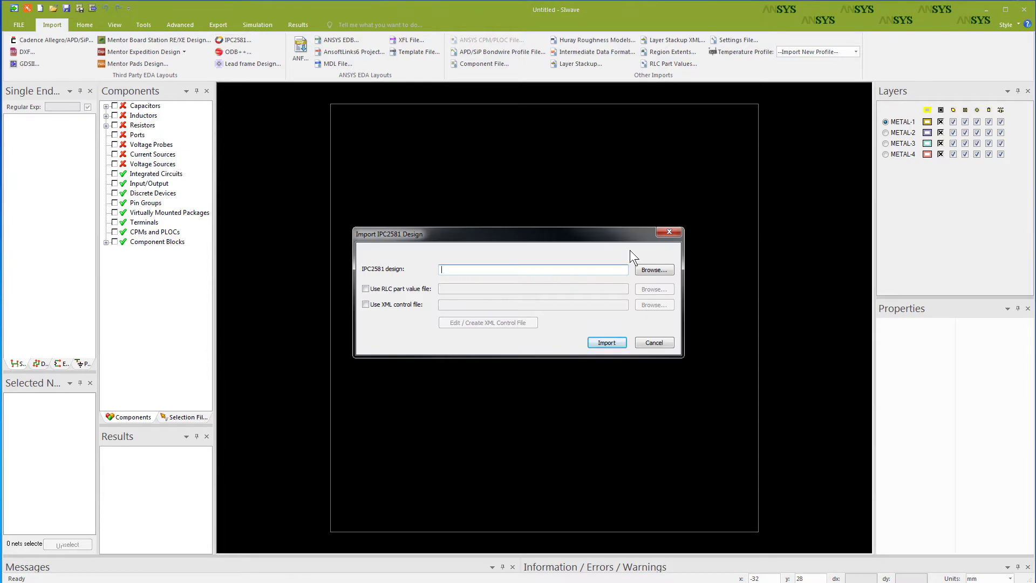
{"action": "left_click", "coordinate": [653, 269]}
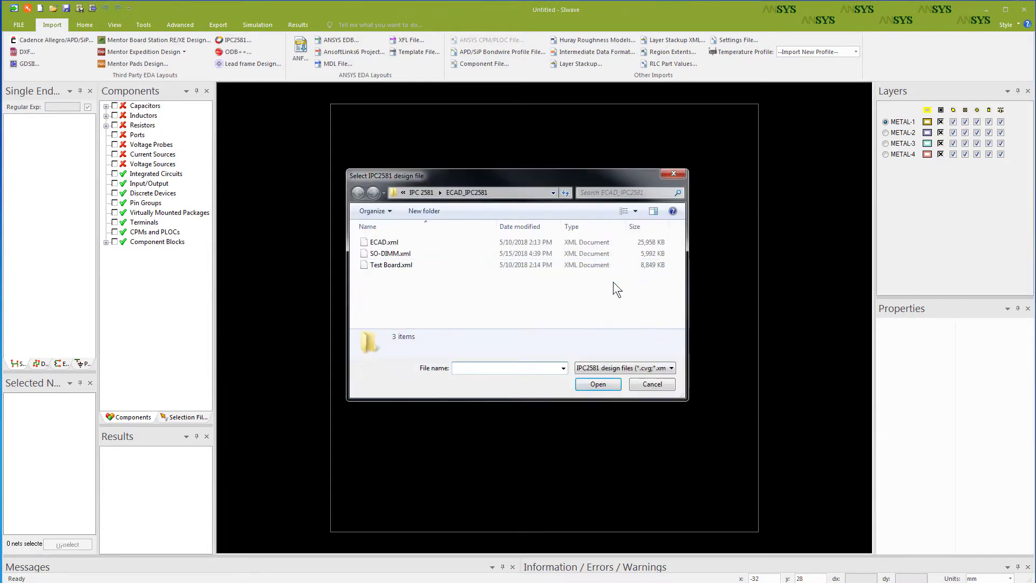
{"action": "left_click", "coordinate": [429, 253]}
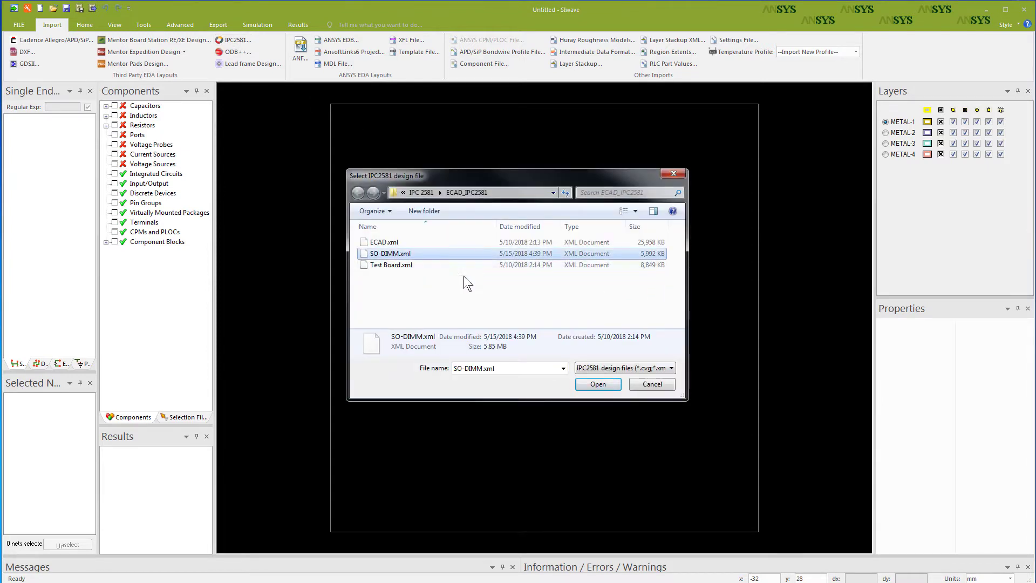
{"action": "left_click", "coordinate": [598, 384]}
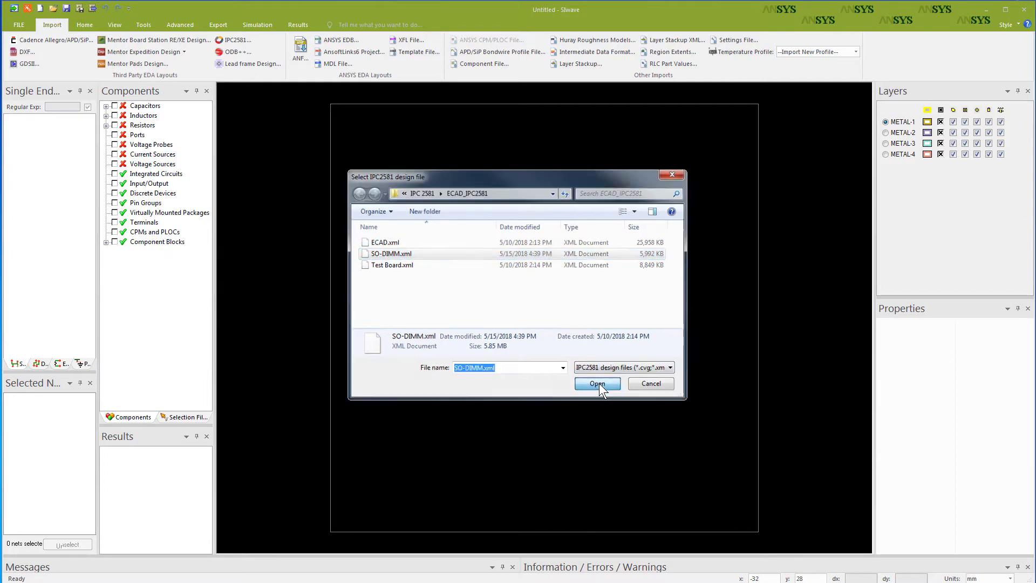
{"action": "left_click", "coordinate": [610, 342]}
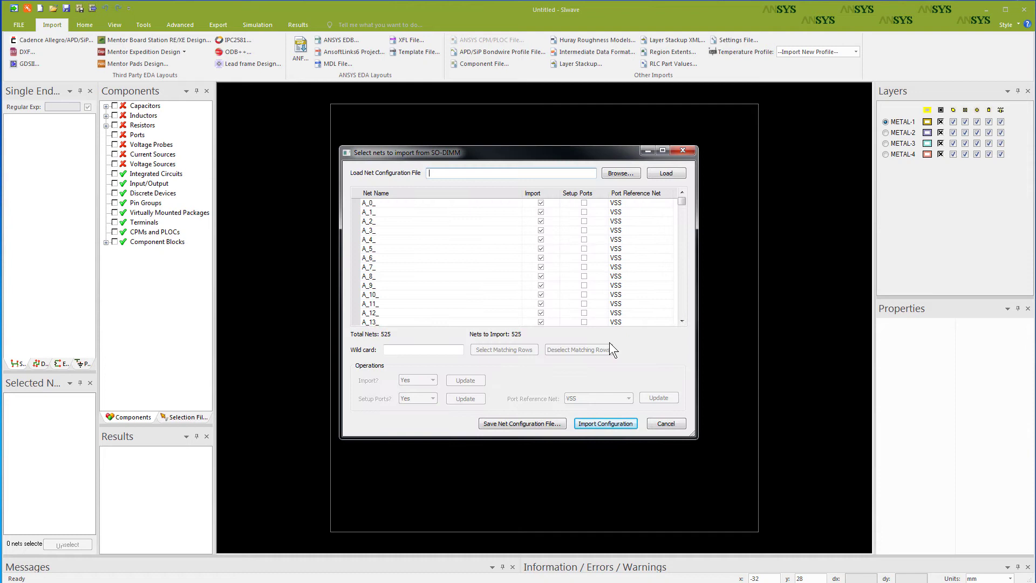
- Import all 525 nets, dismiss the Workflow Wizard, and show and fill every layer
{"action": "left_click", "coordinate": [612, 424]}
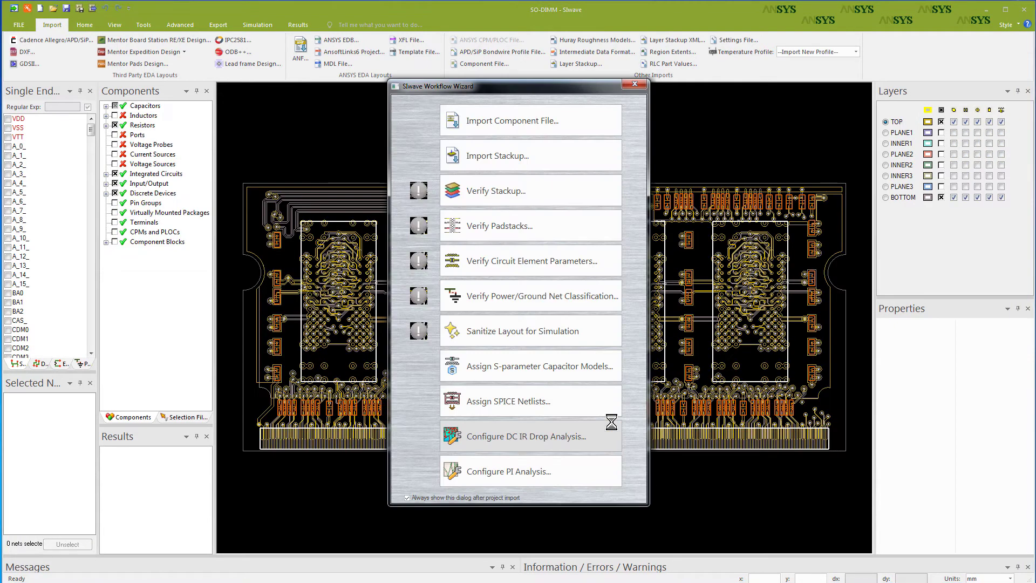
{"action": "left_click", "coordinate": [635, 85]}
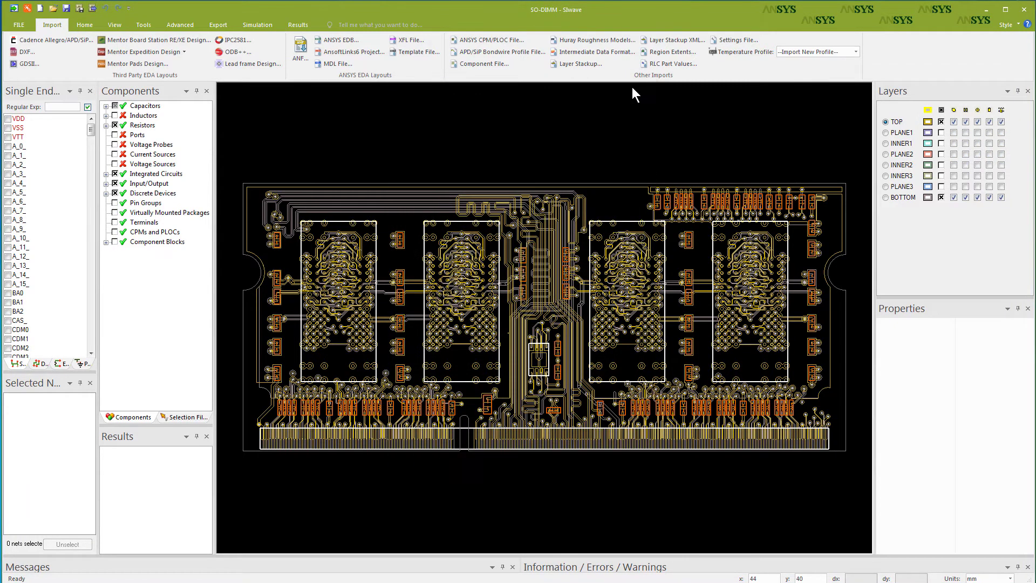
{"action": "left_click", "coordinate": [941, 109]}
{"action": "left_click", "coordinate": [928, 110]}
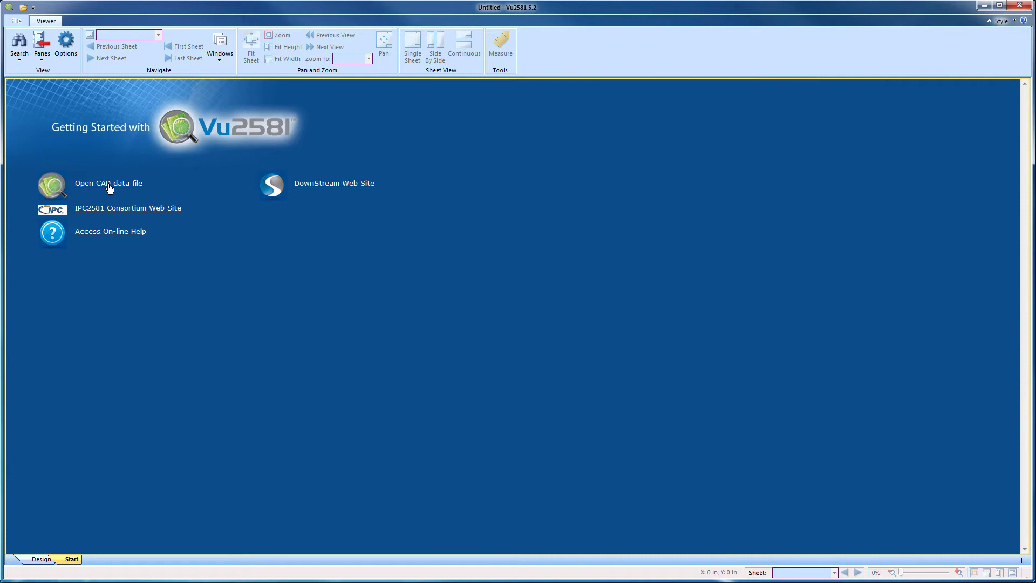
- Load SO-DIMM.xml into Vu2581 as the CAD data file
{"action": "left_click", "coordinate": [108, 184]}
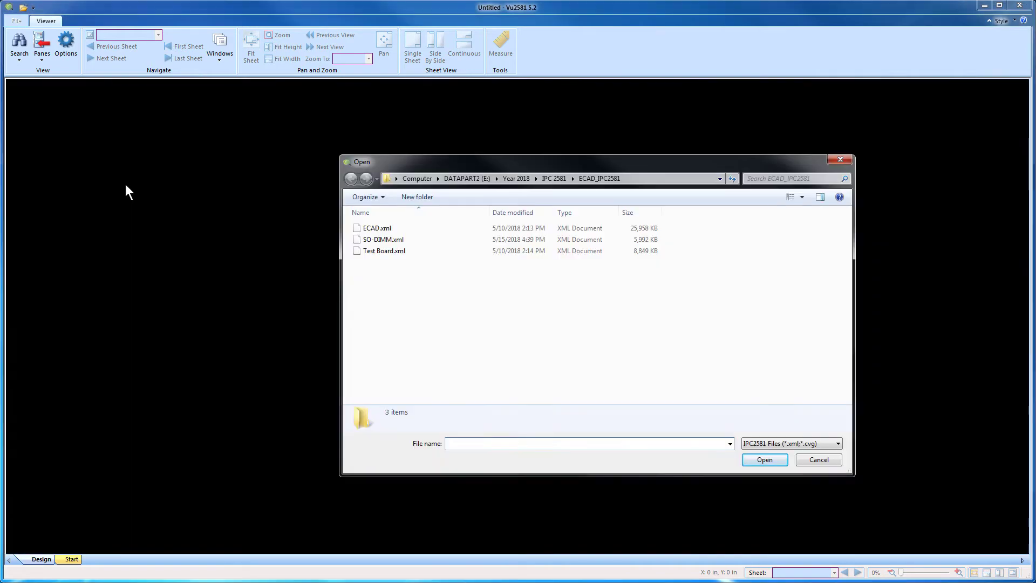
{"action": "left_click", "coordinate": [368, 240]}
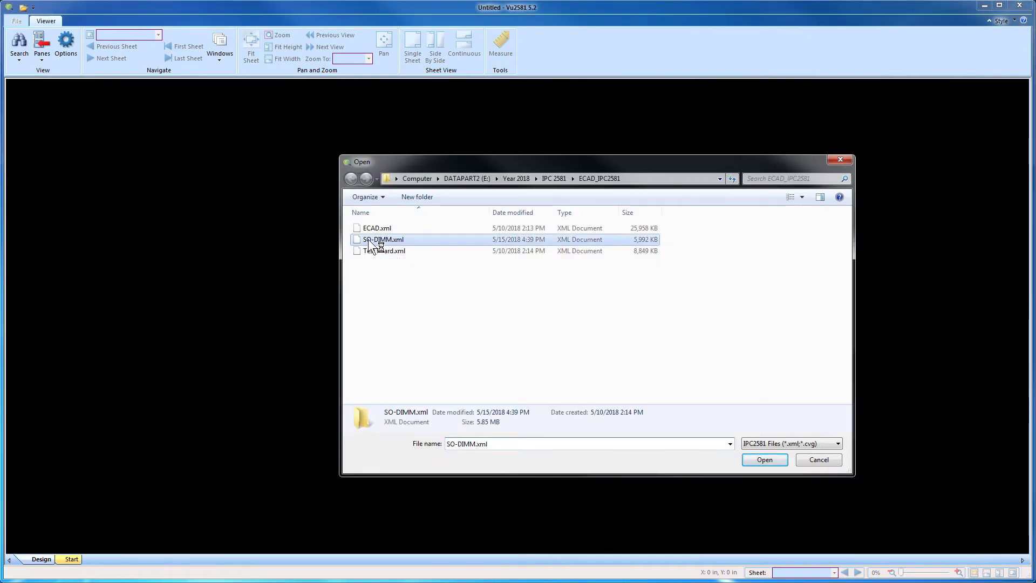
{"action": "left_click", "coordinate": [764, 459]}
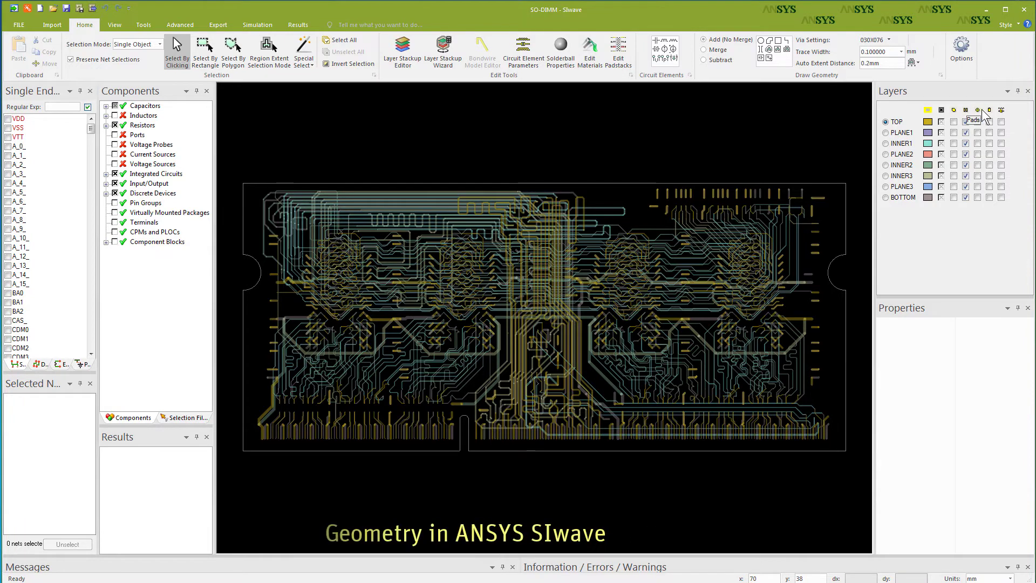
- Turn on pads, components and copper fill for all layers, then view the Layer Stackup Editor
{"action": "left_click", "coordinate": [981, 110]}
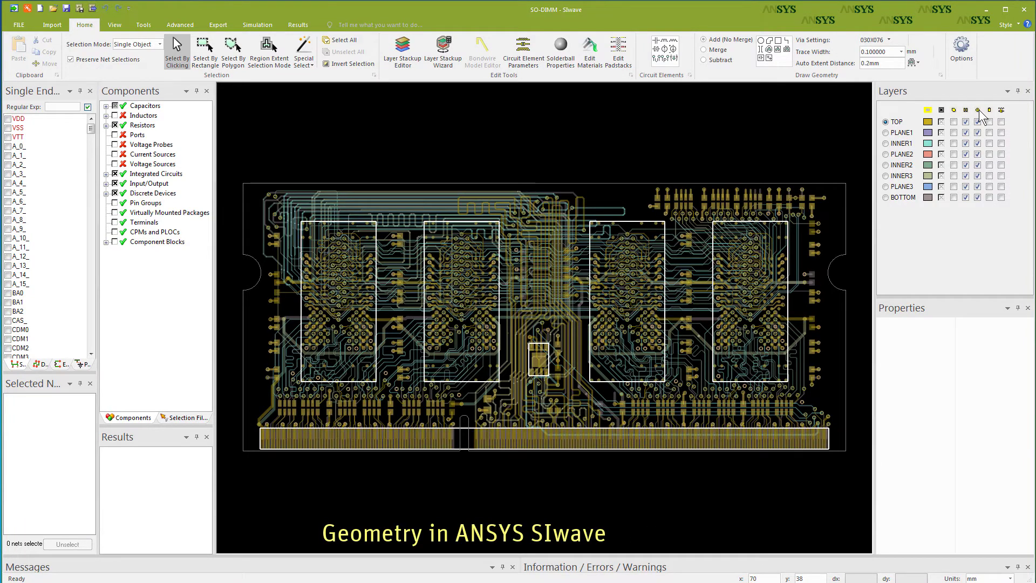
{"action": "left_click", "coordinate": [989, 110]}
{"action": "left_click", "coordinate": [1001, 110]}
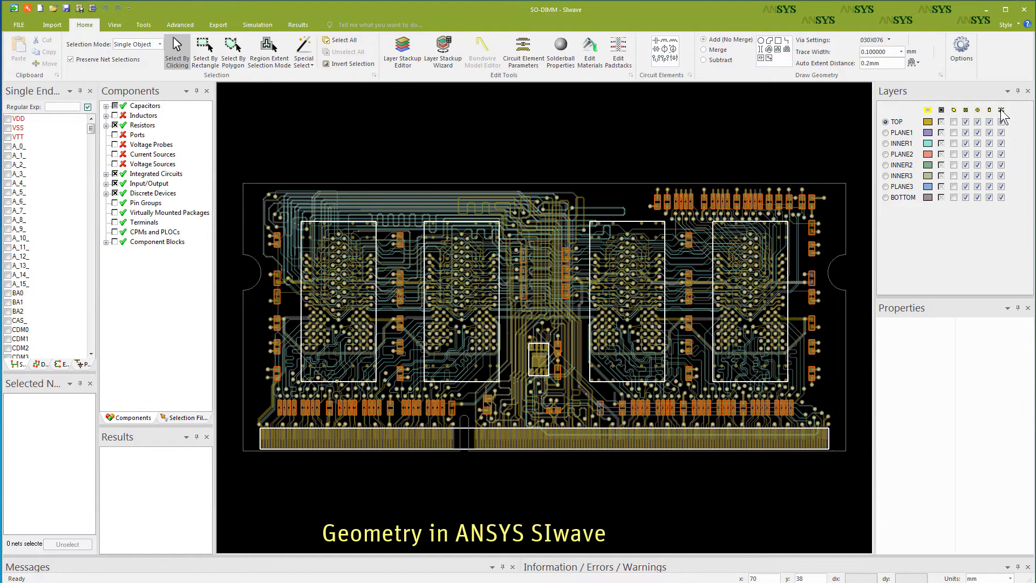
{"action": "left_click", "coordinate": [954, 110]}
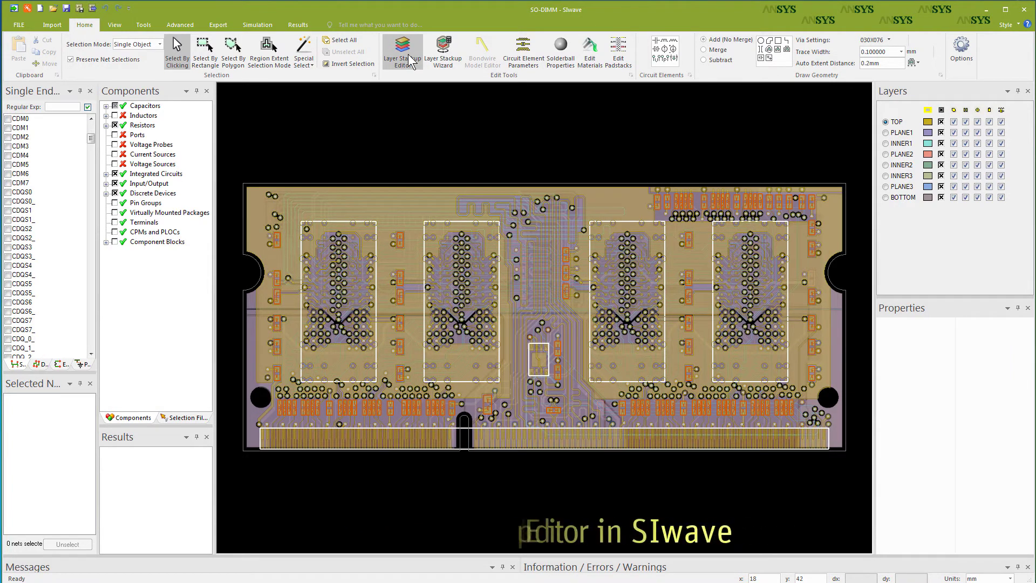
{"action": "left_click", "coordinate": [409, 55]}
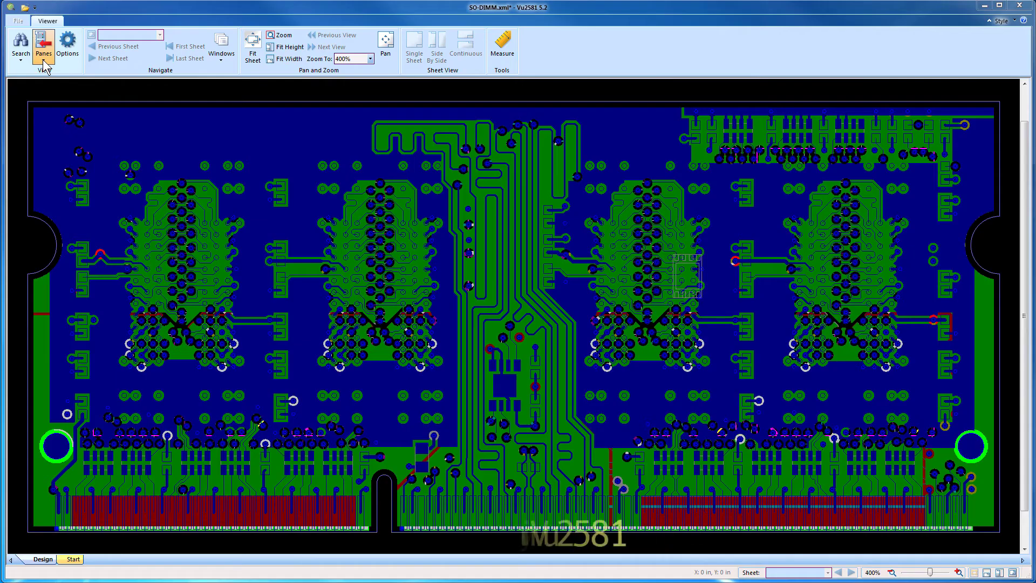
- Show the PCB View Format pane and bring the dielectric constant definitions into view
{"action": "left_click", "coordinate": [44, 59]}
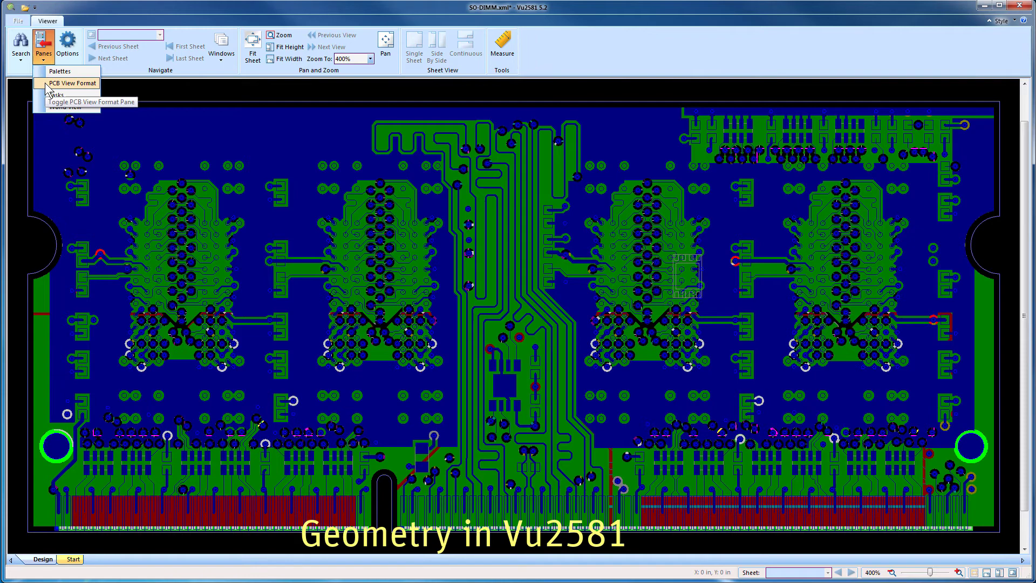
{"action": "left_click", "coordinate": [46, 84]}
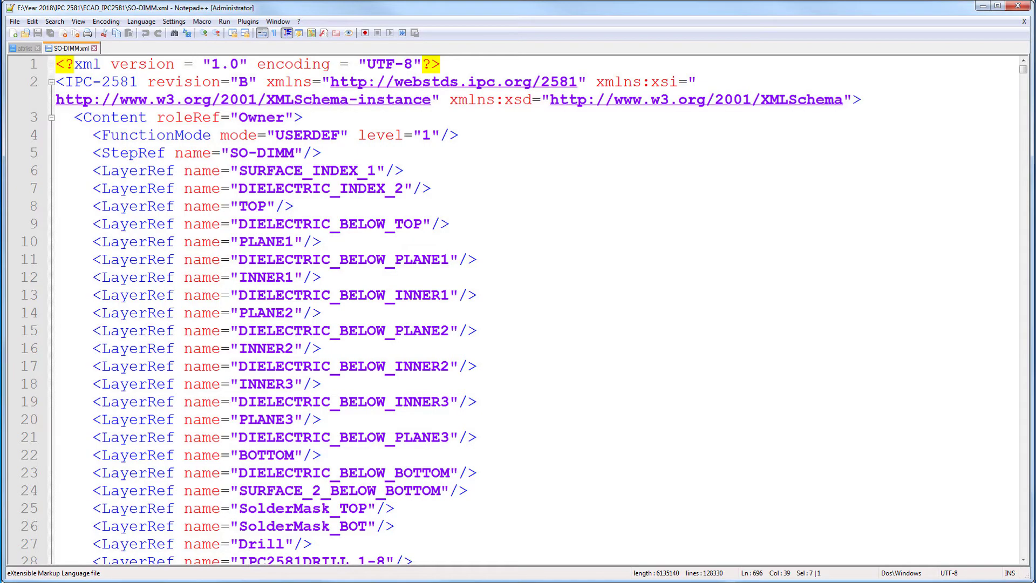
{"action": "left_click", "coordinate": [302, 260]}
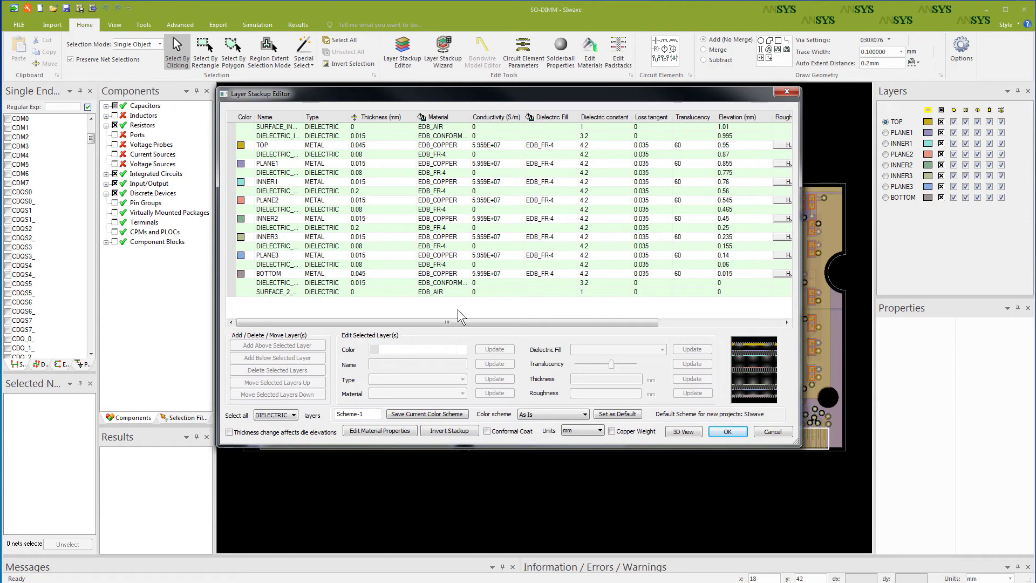
- Close the stackup editor and check local resistors RK0 (36 Ohms) and RK2 (75 Ohms)
{"action": "left_click", "coordinate": [772, 431]}
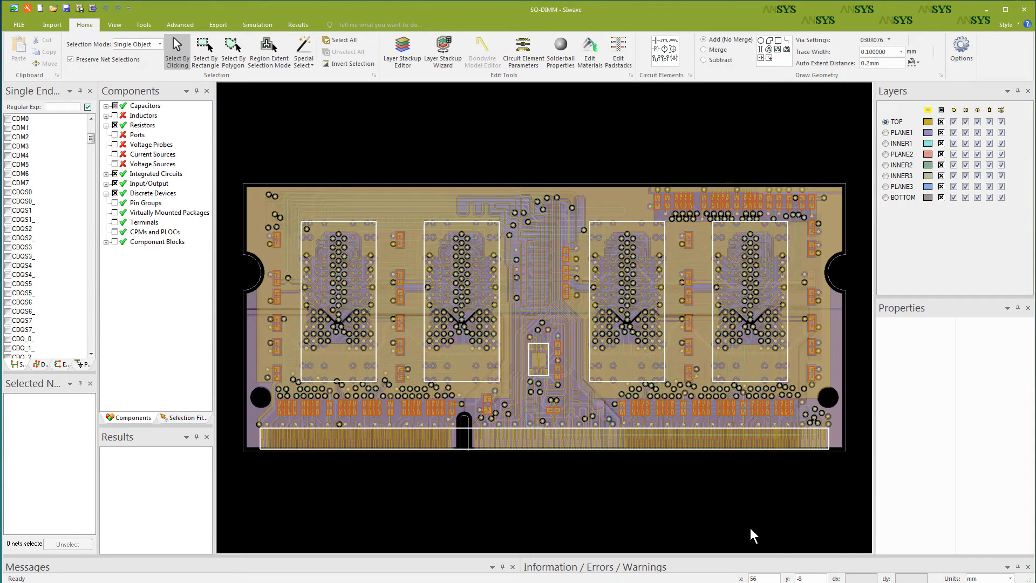
{"action": "left_click", "coordinate": [106, 124]}
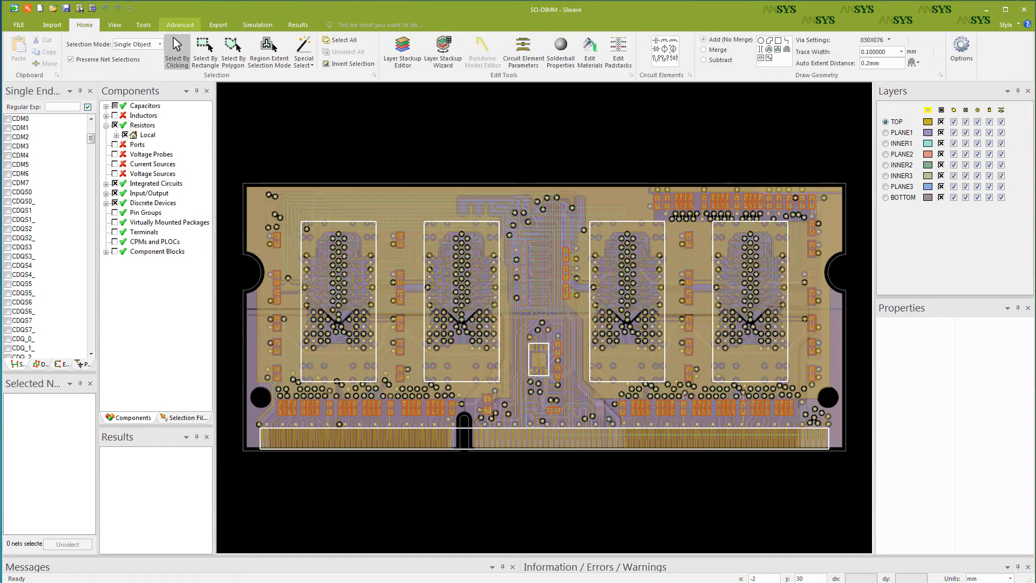
{"action": "left_click", "coordinate": [117, 135]}
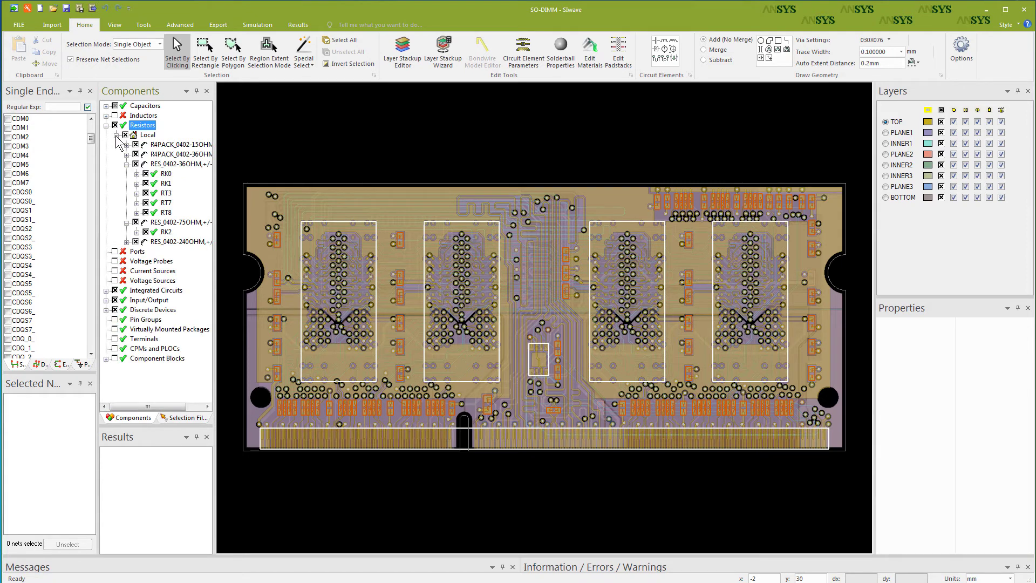
{"action": "left_click", "coordinate": [164, 174]}
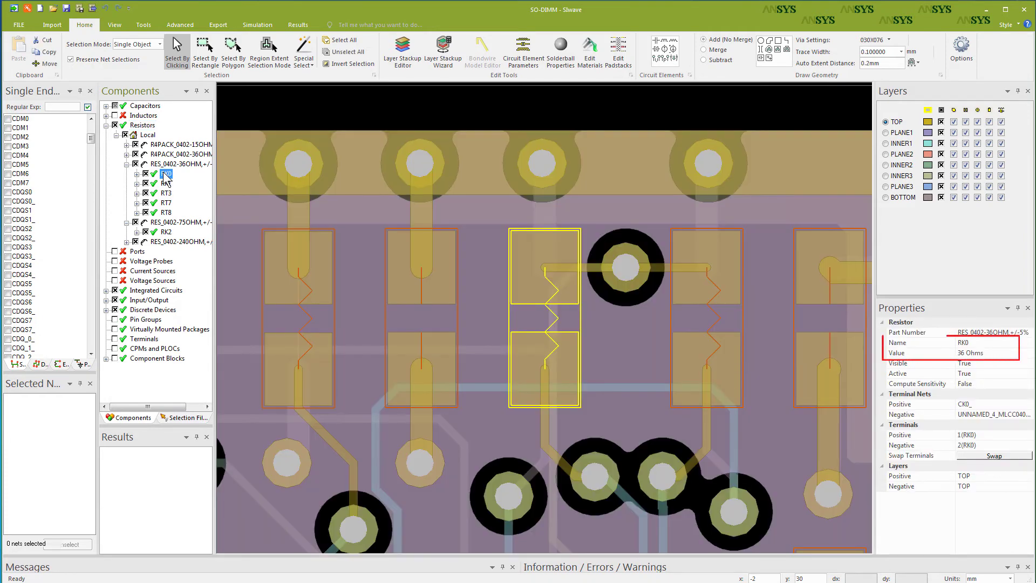
{"action": "left_click", "coordinate": [165, 233]}
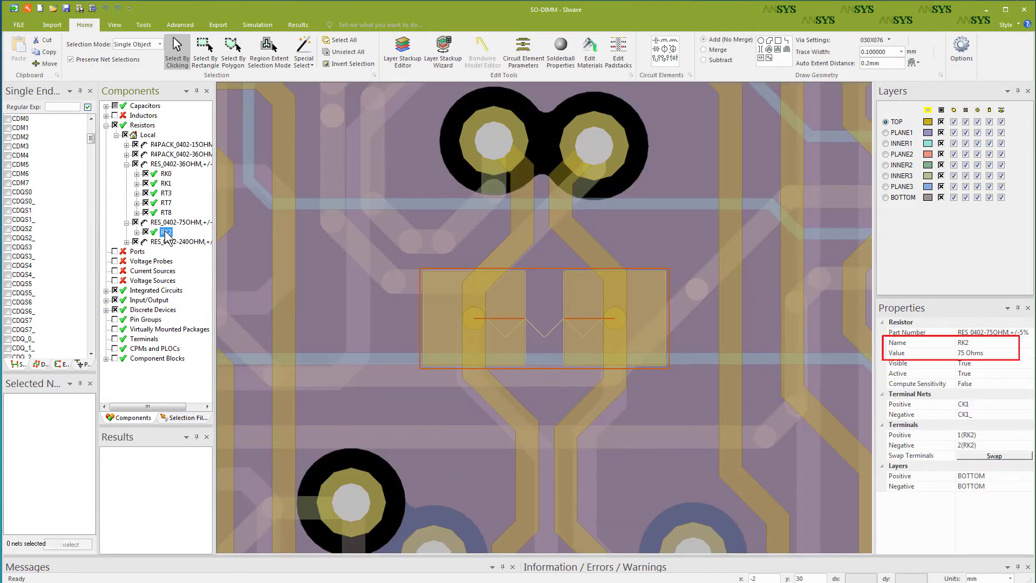
- Check capacitors CK0 (3.3E-12 F) and CV0 (2.2E-06 F)
{"action": "left_click", "coordinate": [107, 106]}
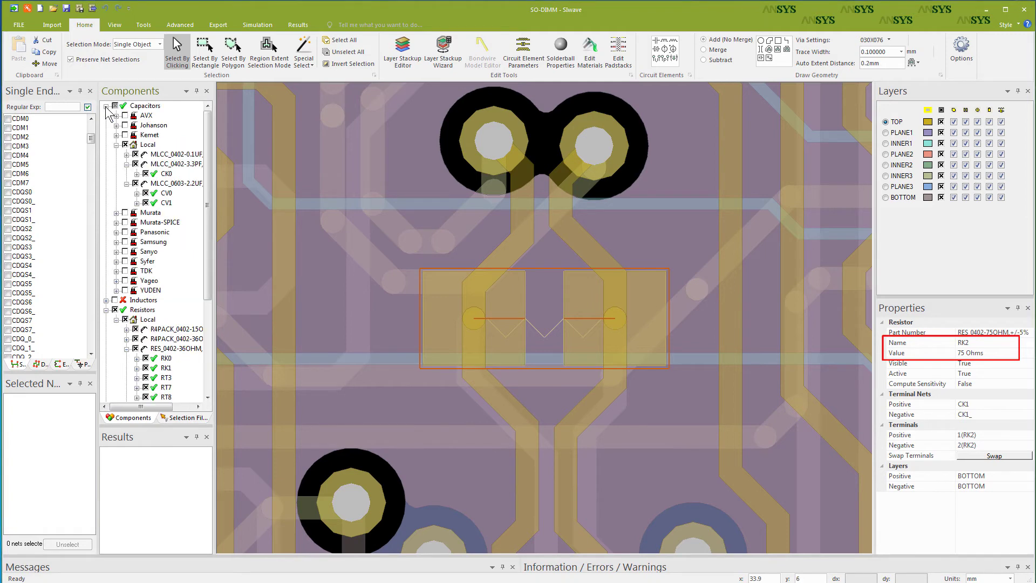
{"action": "left_click", "coordinate": [166, 174]}
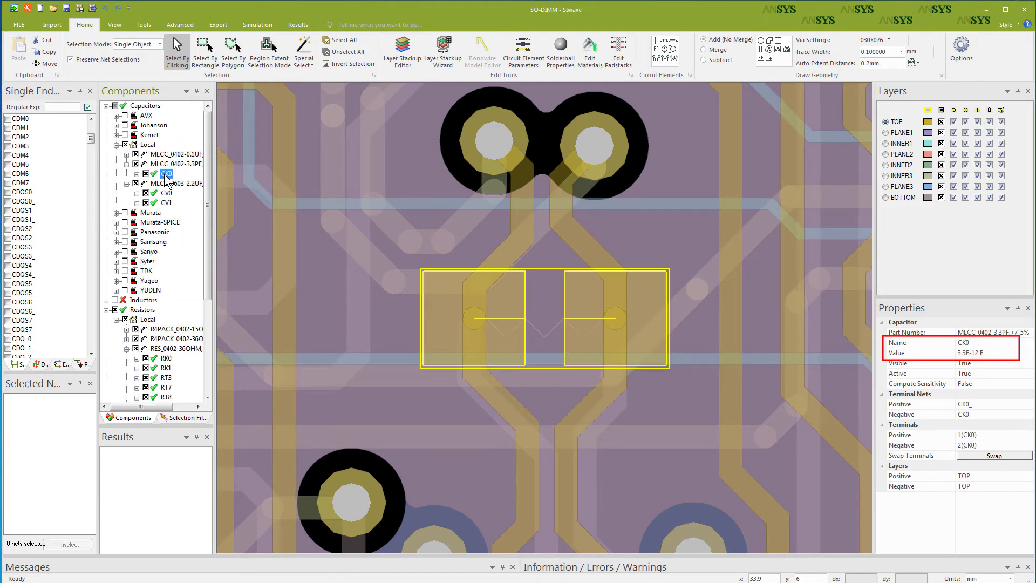
{"action": "left_click", "coordinate": [171, 195]}
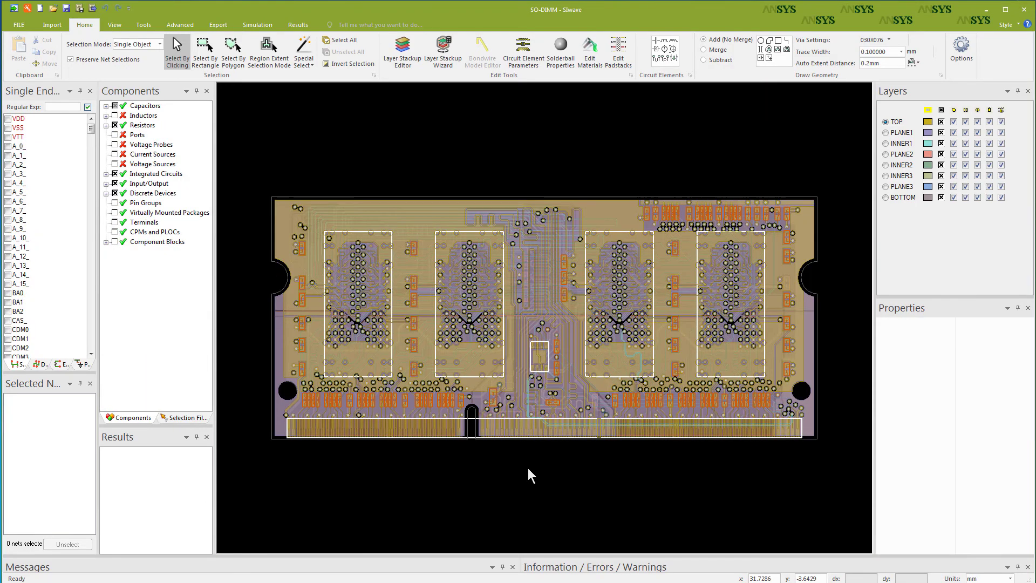
- Tilt the SO-DIMM board into 3D and reduce its Z Stretch from 5x to 2x
{"action": "left_click_drag", "start_coordinate": [528, 475], "coordinate": [757, 435]}
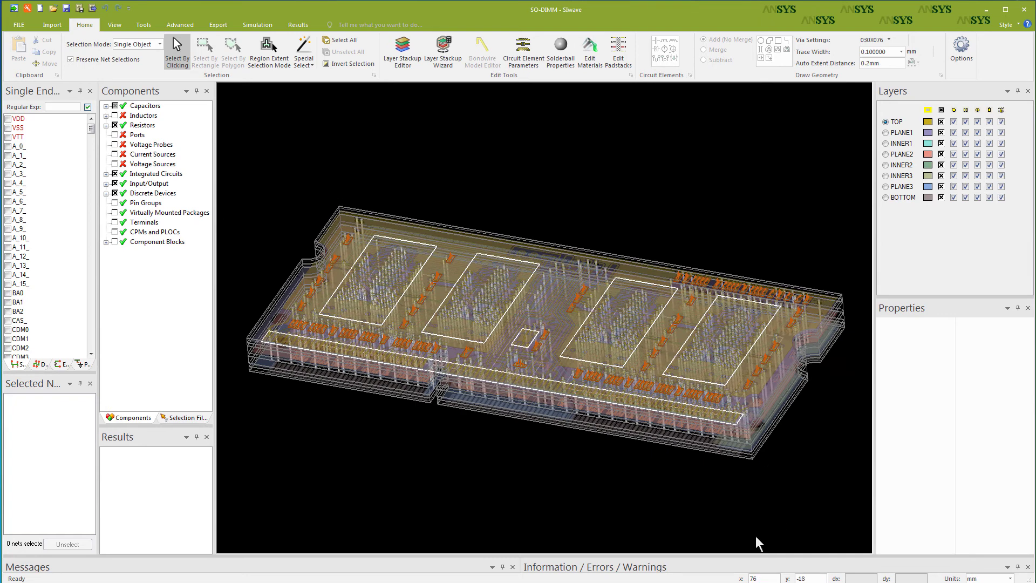
{"action": "left_click", "coordinate": [114, 25]}
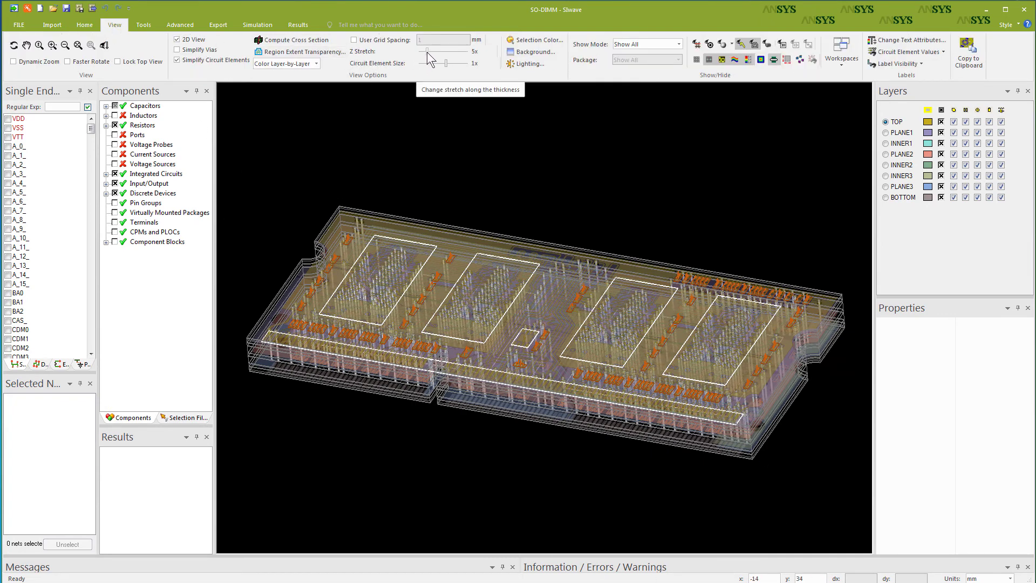
{"action": "left_click_drag", "start_coordinate": [427, 51], "coordinate": [422, 52]}
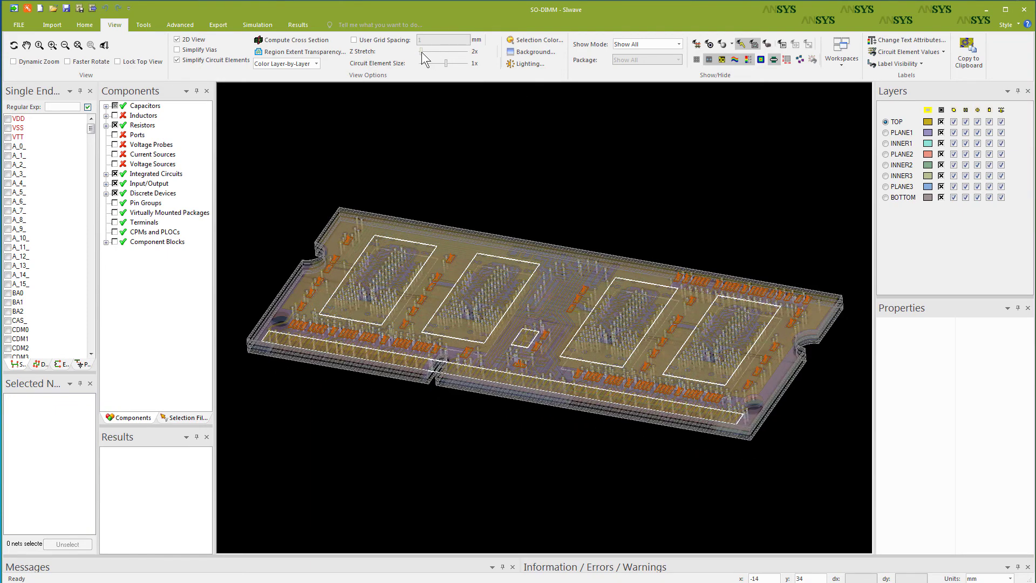
{"action": "left_click_drag", "start_coordinate": [824, 451], "coordinate": [834, 469]}
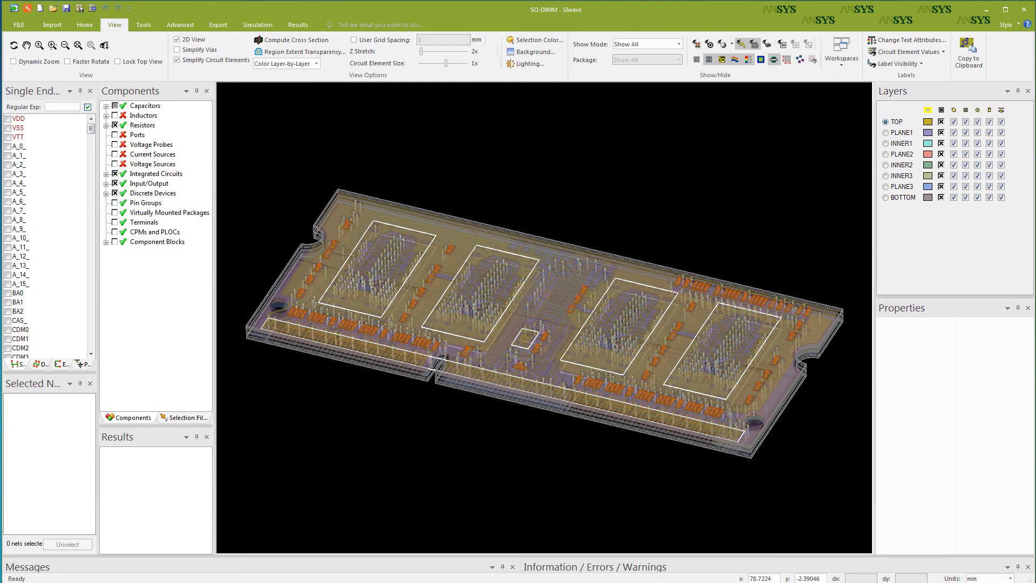